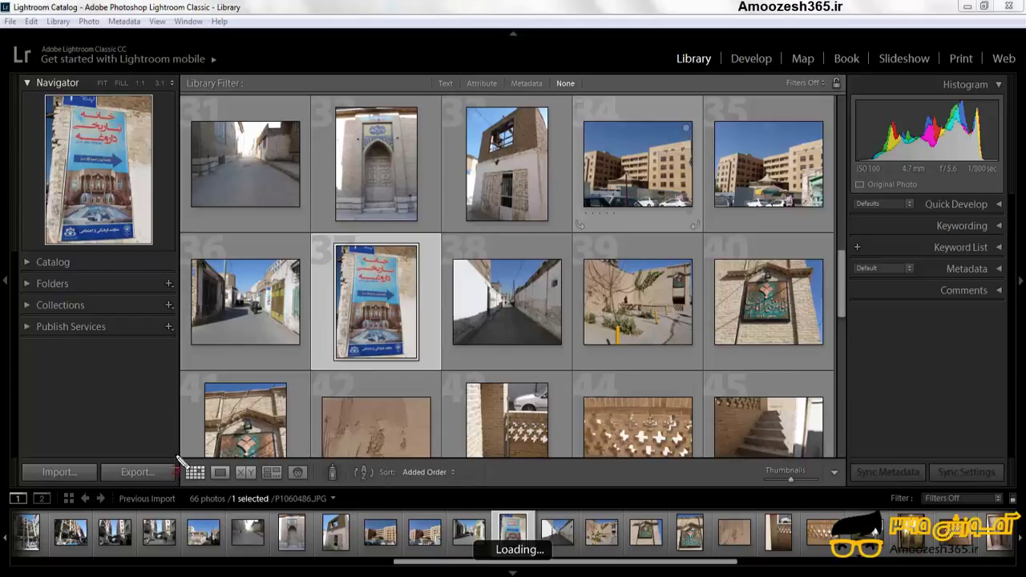
{"action": "mouse_move", "coordinate": [175, 454]}
{"action": "left_mouse_down"}
{"action": "mouse_move", "coordinate": [320, 484]}
{"action": "mouse_move", "coordinate": [856, 495]}
{"action": "left_mouse_up"}
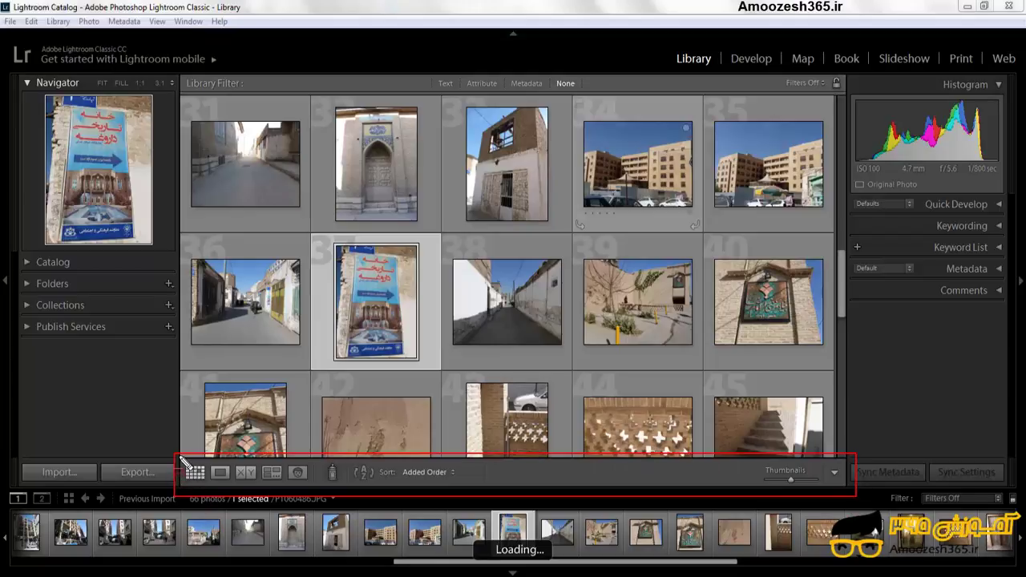
{"action": "mouse_move", "coordinate": [181, 460]}
{"action": "left_mouse_down"}
{"action": "mouse_move", "coordinate": [224, 493]}
{"action": "mouse_move", "coordinate": [321, 499]}
{"action": "left_mouse_up"}
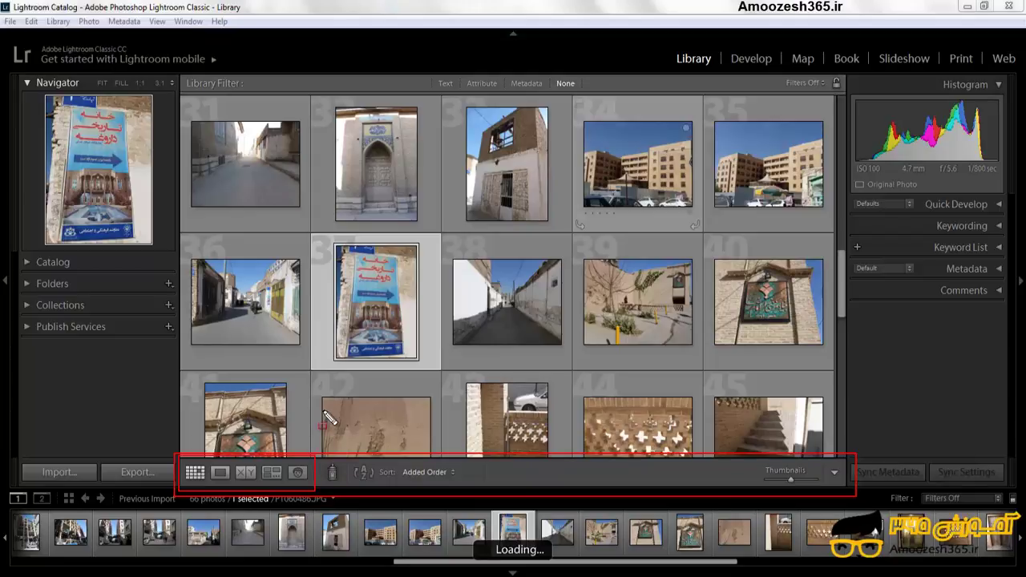
{"action": "key", "text": "Escape"}
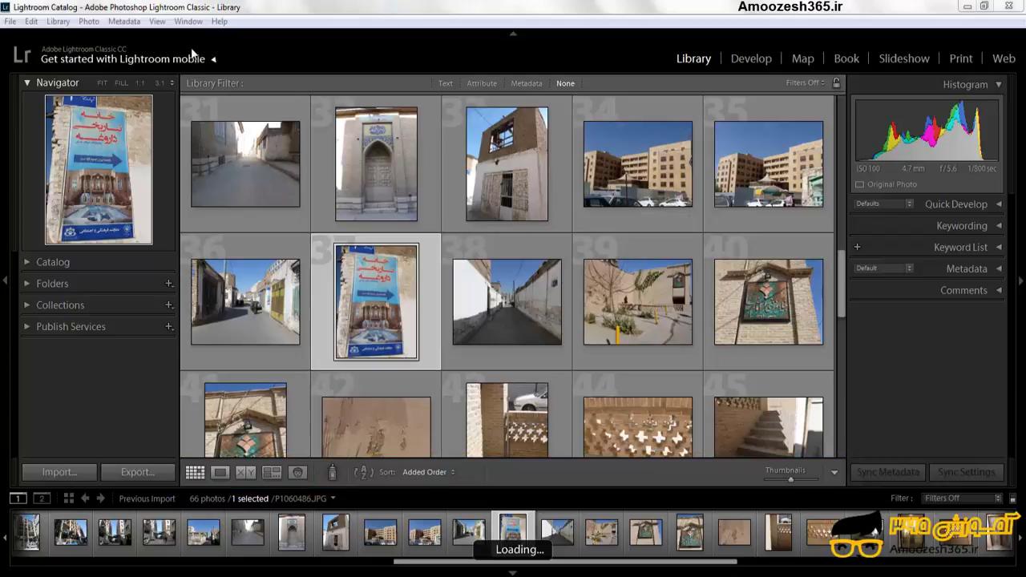
Examine the available Library view modes (Grid, Loupe, Compare, Survey, People) and the numbered cells of the photo grid.
{"action": "left_click", "coordinate": [158, 22]}
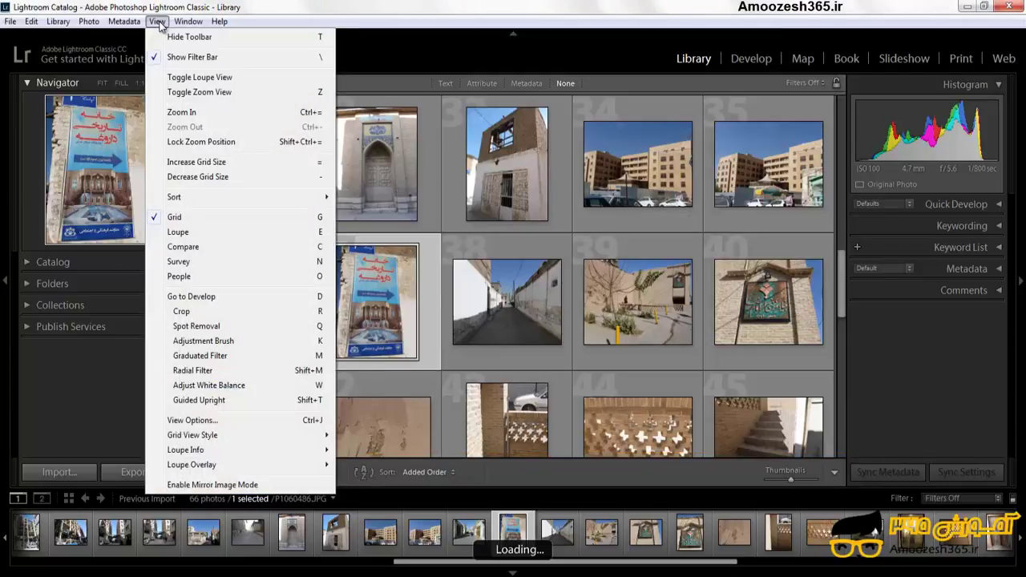
{"action": "mouse_move", "coordinate": [131, 201]}
{"action": "left_mouse_down"}
{"action": "mouse_move", "coordinate": [169, 254]}
{"action": "mouse_move", "coordinate": [216, 289]}
{"action": "mouse_move", "coordinate": [347, 288]}
{"action": "left_mouse_up"}
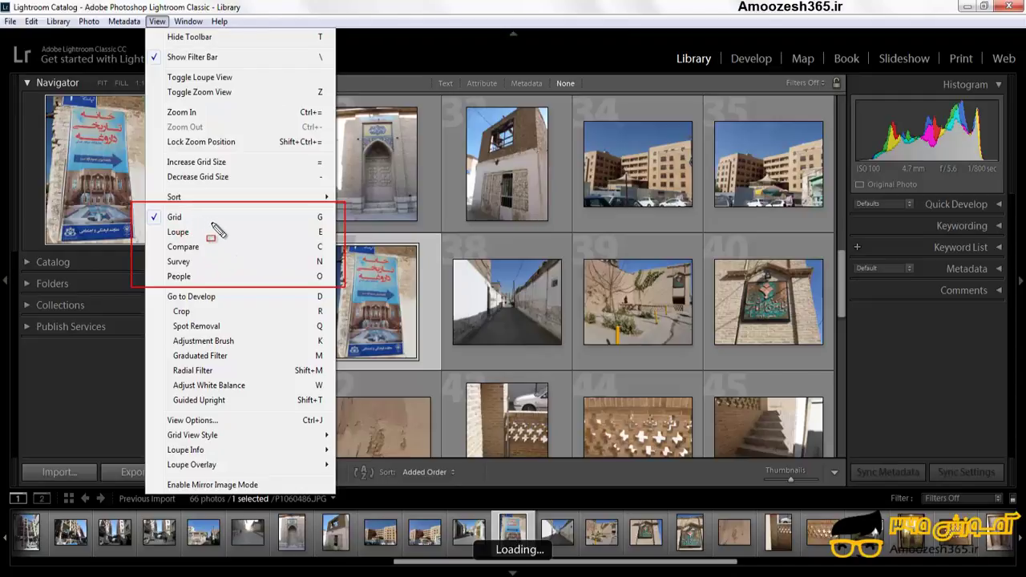
{"action": "left_click_drag", "start_coordinate": [834, 233], "coordinate": [438, 234]}
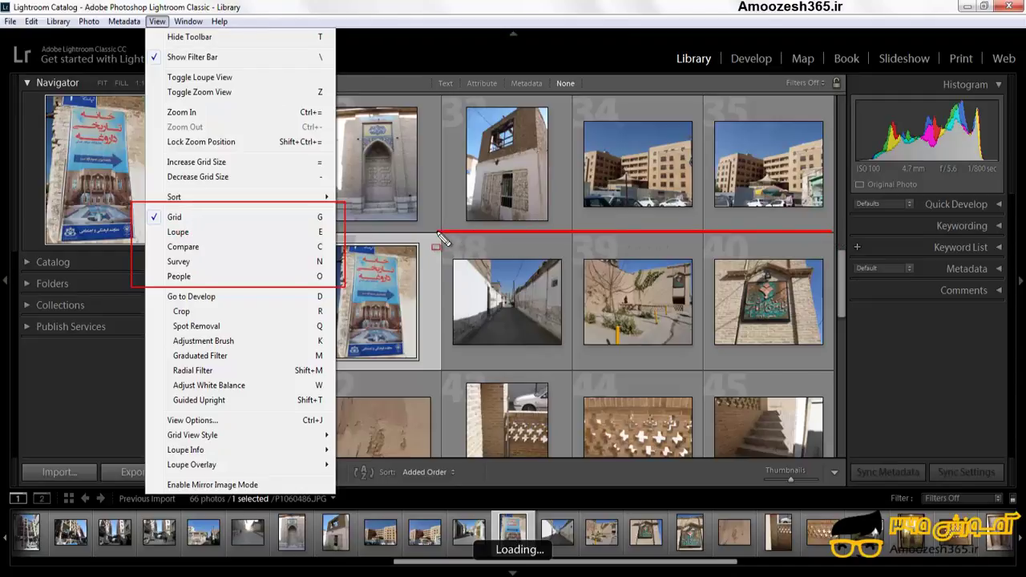
{"action": "left_click_drag", "start_coordinate": [571, 95], "coordinate": [574, 461]}
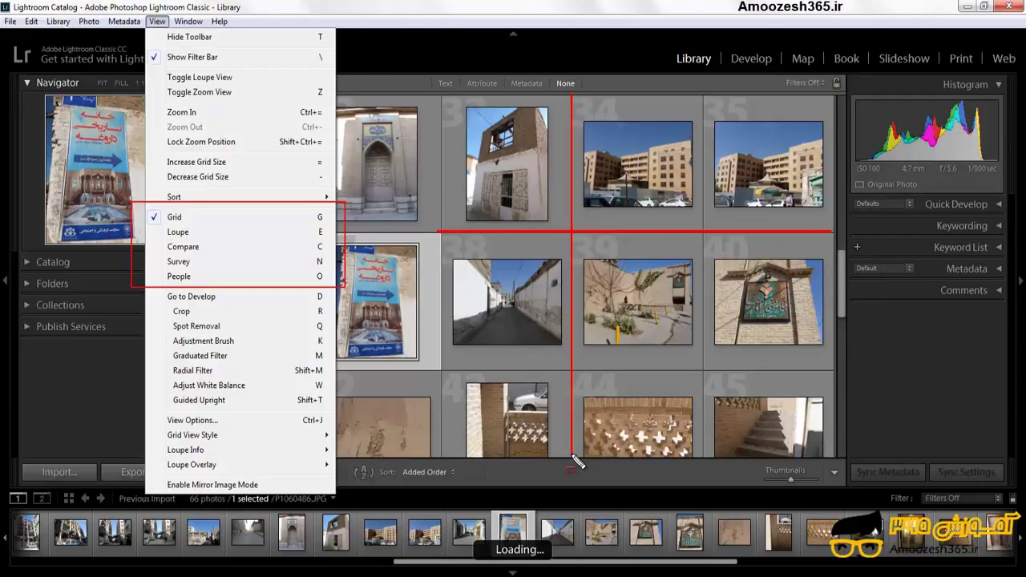
{"action": "left_click_drag", "start_coordinate": [703, 95], "coordinate": [707, 464]}
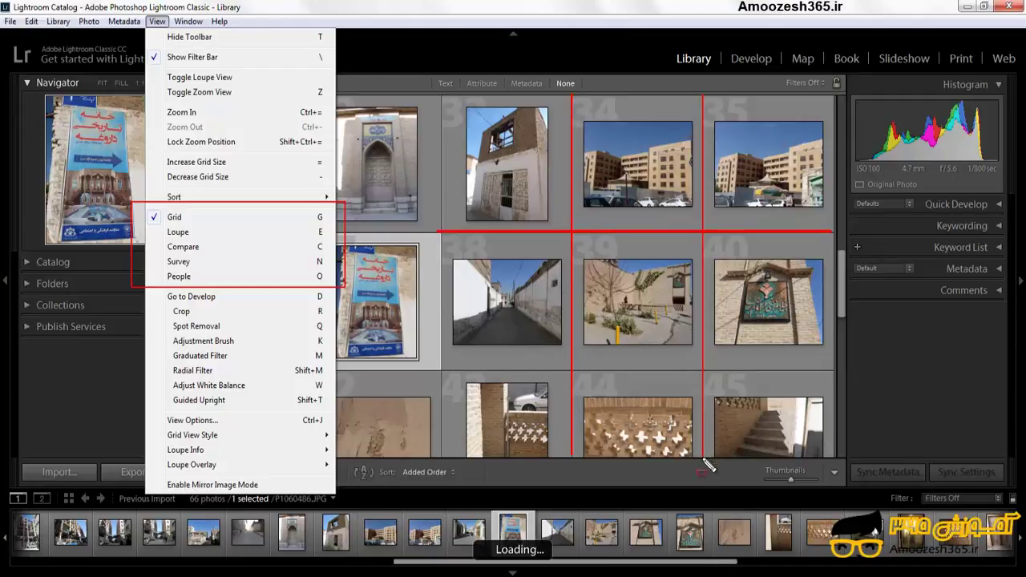
{"action": "left_click_drag", "start_coordinate": [833, 372], "coordinate": [439, 373]}
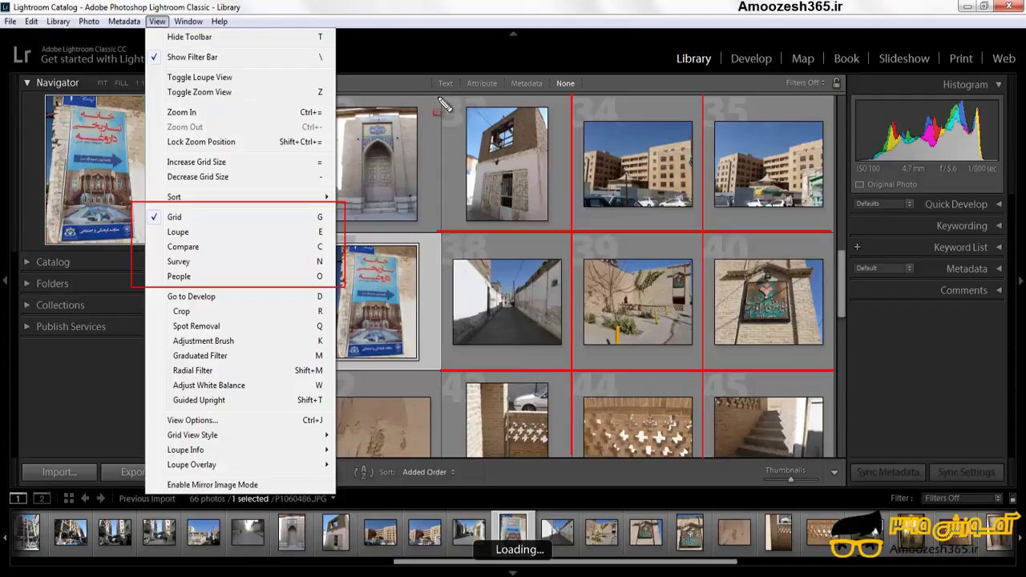
{"action": "left_click_drag", "start_coordinate": [440, 94], "coordinate": [440, 467]}
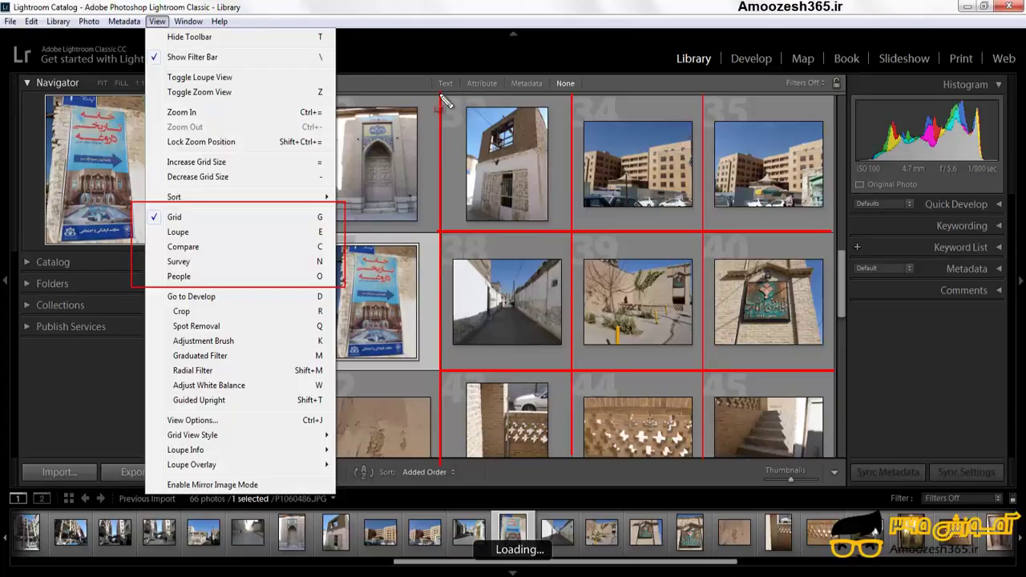
{"action": "mouse_move", "coordinate": [439, 95]}
{"action": "left_mouse_down"}
{"action": "mouse_move", "coordinate": [604, 340]}
{"action": "mouse_move", "coordinate": [692, 368]}
{"action": "mouse_move", "coordinate": [836, 455]}
{"action": "left_mouse_up"}
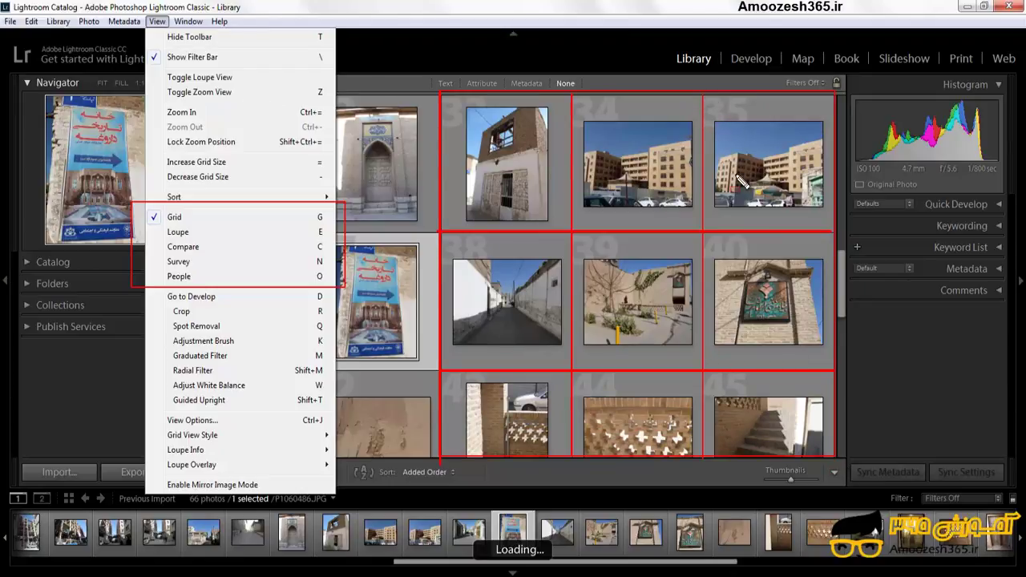
{"action": "mouse_move", "coordinate": [703, 96]}
{"action": "left_mouse_down"}
{"action": "mouse_move", "coordinate": [737, 165]}
{"action": "mouse_move", "coordinate": [790, 227]}
{"action": "mouse_move", "coordinate": [830, 231]}
{"action": "left_mouse_up"}
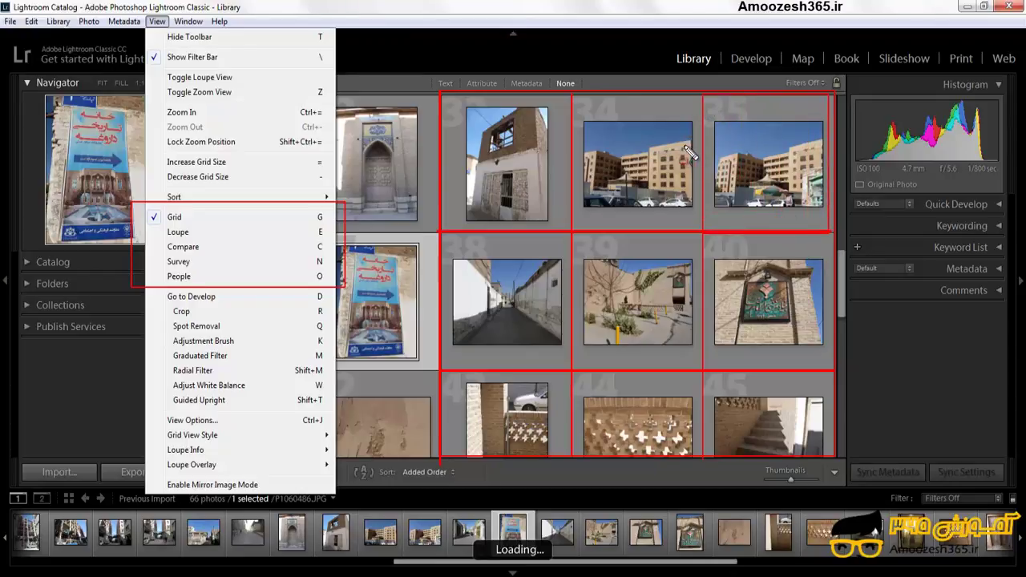
{"action": "mouse_move", "coordinate": [623, 94]}
{"action": "left_mouse_down"}
{"action": "mouse_move", "coordinate": [600, 131]}
{"action": "mouse_move", "coordinate": [571, 131]}
{"action": "left_mouse_up"}
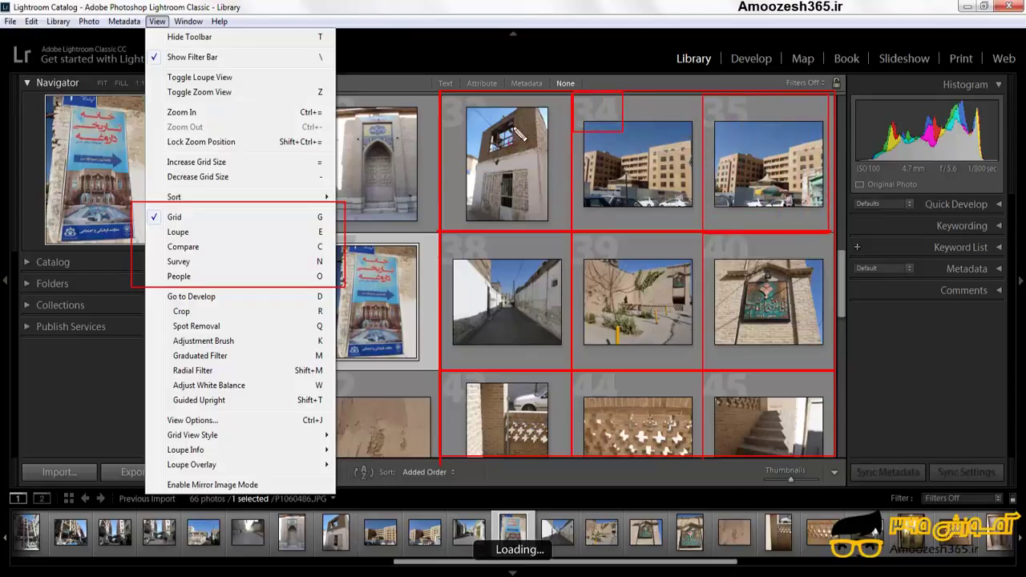
{"action": "mouse_move", "coordinate": [489, 96]}
{"action": "left_mouse_down"}
{"action": "mouse_move", "coordinate": [480, 120]}
{"action": "mouse_move", "coordinate": [444, 132]}
{"action": "left_mouse_up"}
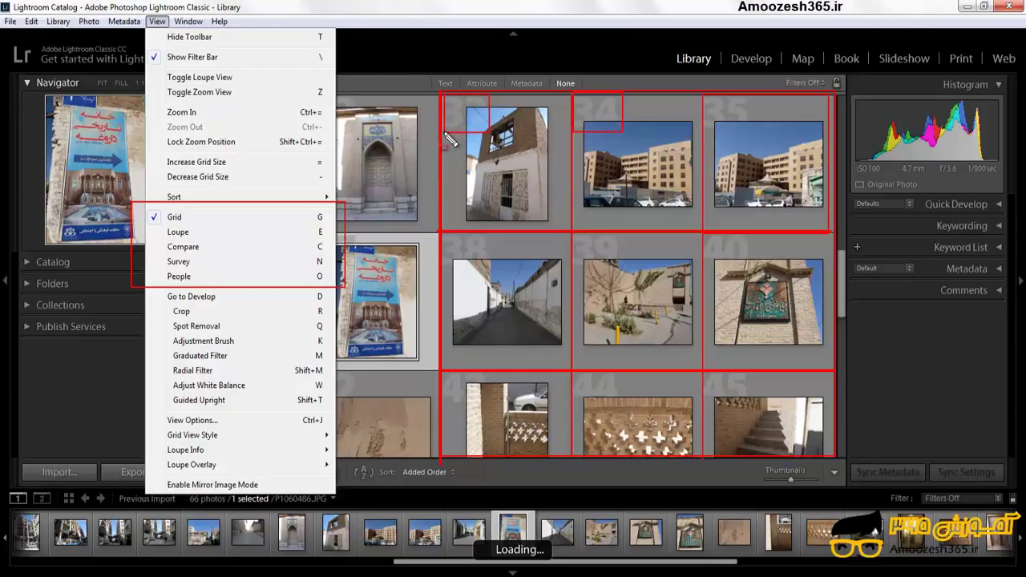
{"action": "left_click", "coordinate": [570, 245]}
{"action": "left_click_drag", "start_coordinate": [572, 233], "coordinate": [625, 275]}
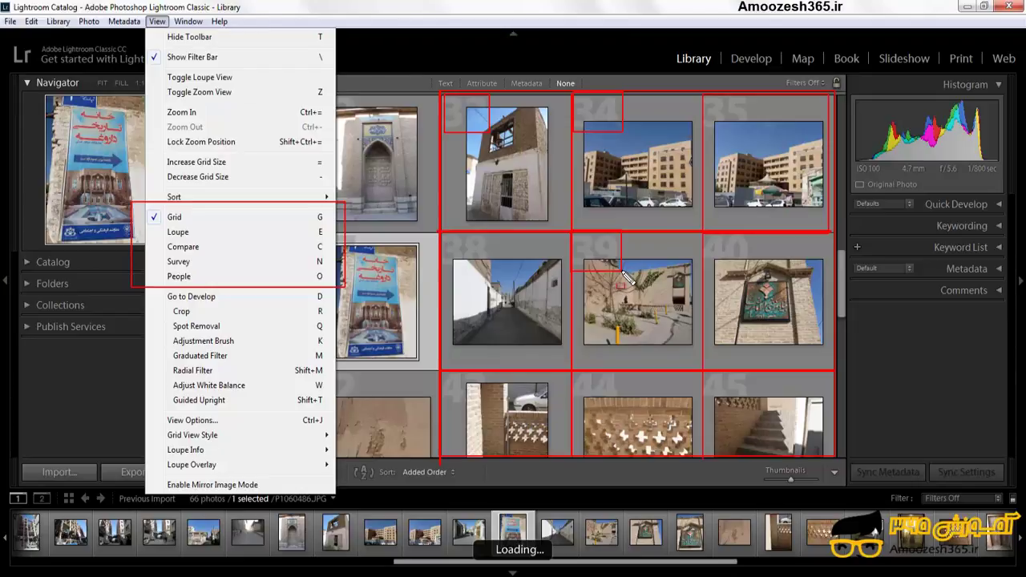
{"action": "left_click", "coordinate": [621, 270]}
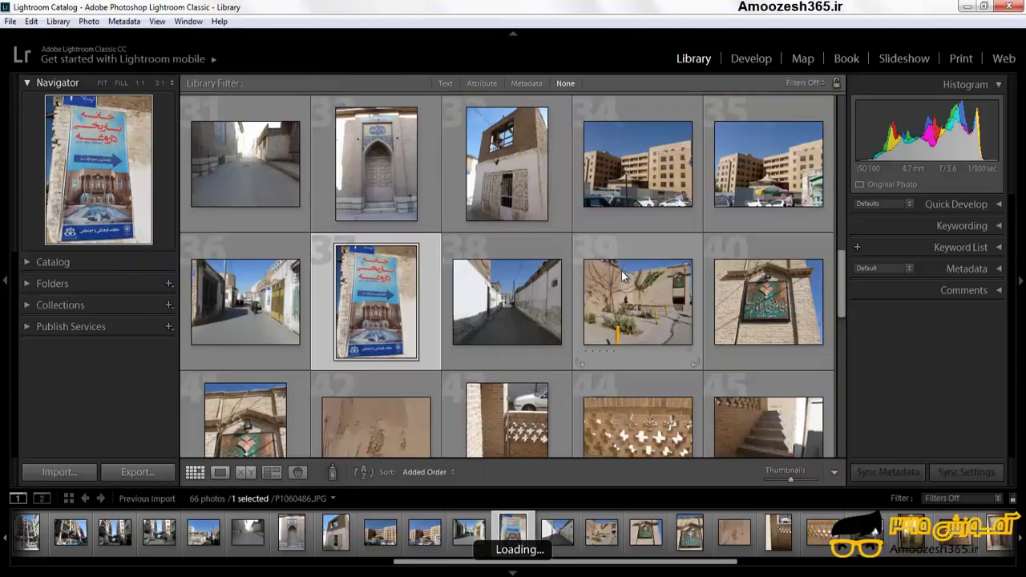
Select photo 39 (P1060488.JPG) in the grid and display it in Loupe view.
{"action": "left_click", "coordinate": [628, 306]}
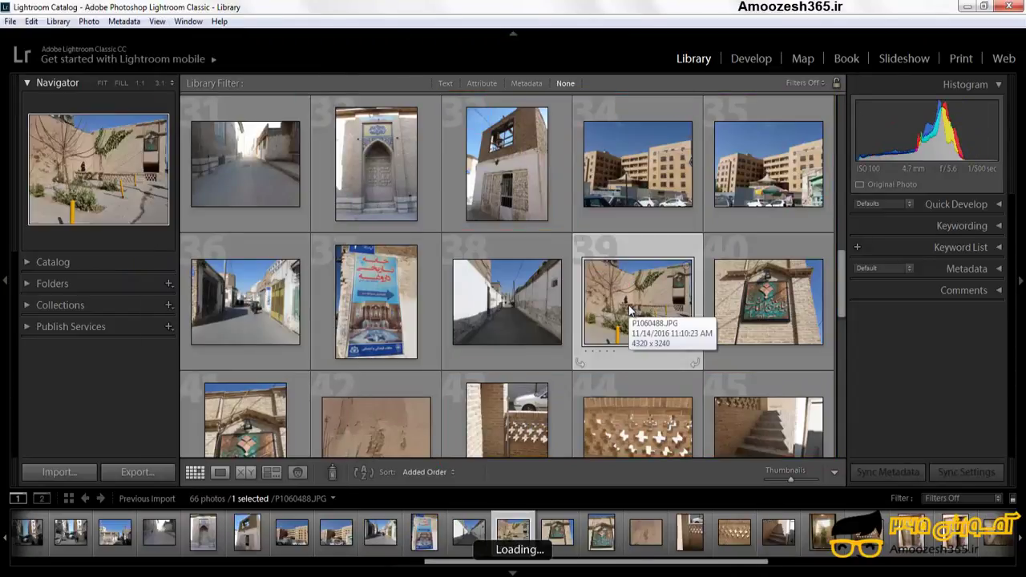
{"action": "left_click", "coordinate": [218, 474]}
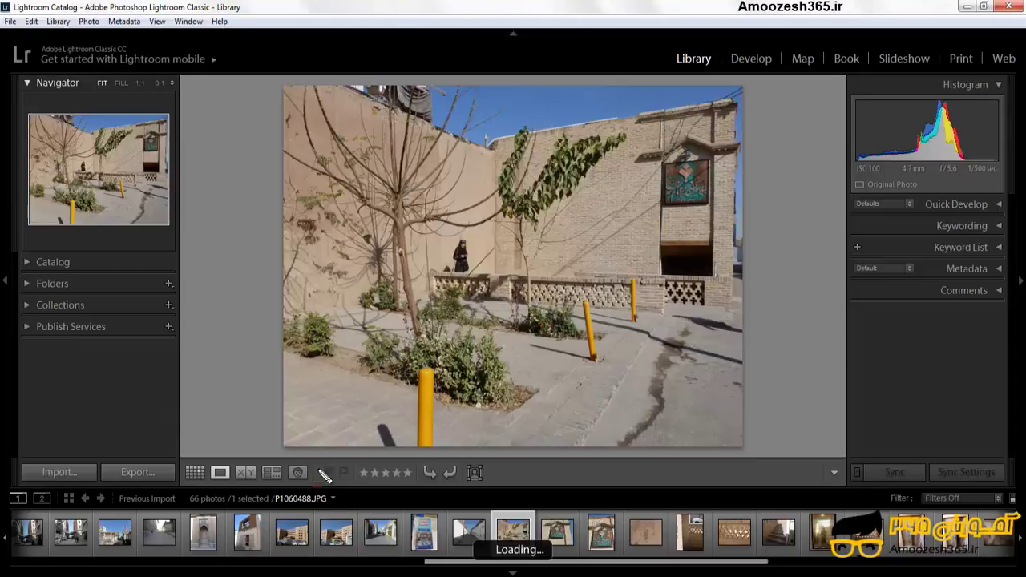
{"action": "mouse_move", "coordinate": [319, 460]}
{"action": "left_mouse_down"}
{"action": "mouse_move", "coordinate": [405, 491]}
{"action": "mouse_move", "coordinate": [488, 487]}
{"action": "left_mouse_up"}
{"action": "left_click", "coordinate": [195, 472]}
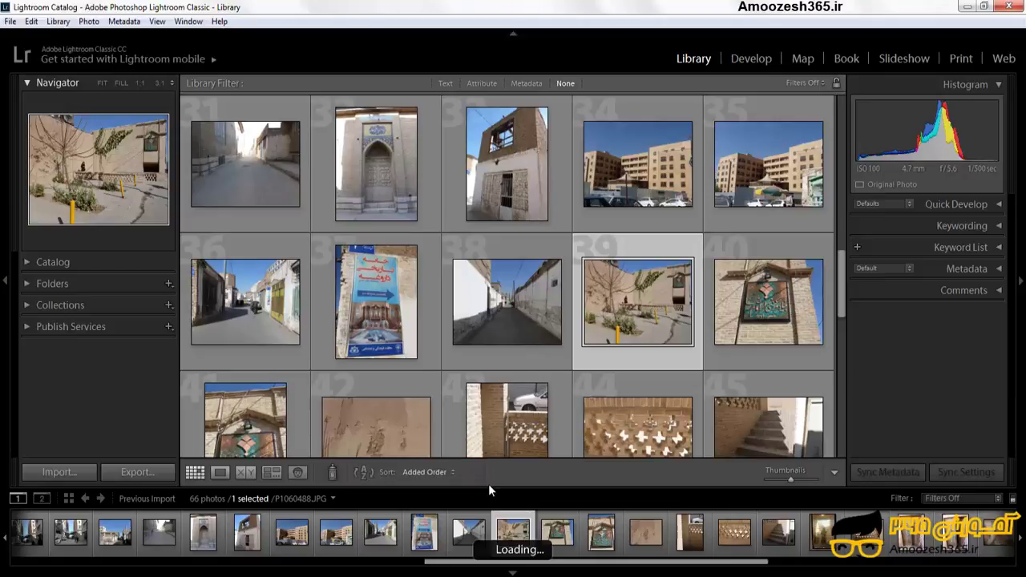
{"action": "left_click", "coordinate": [225, 473]}
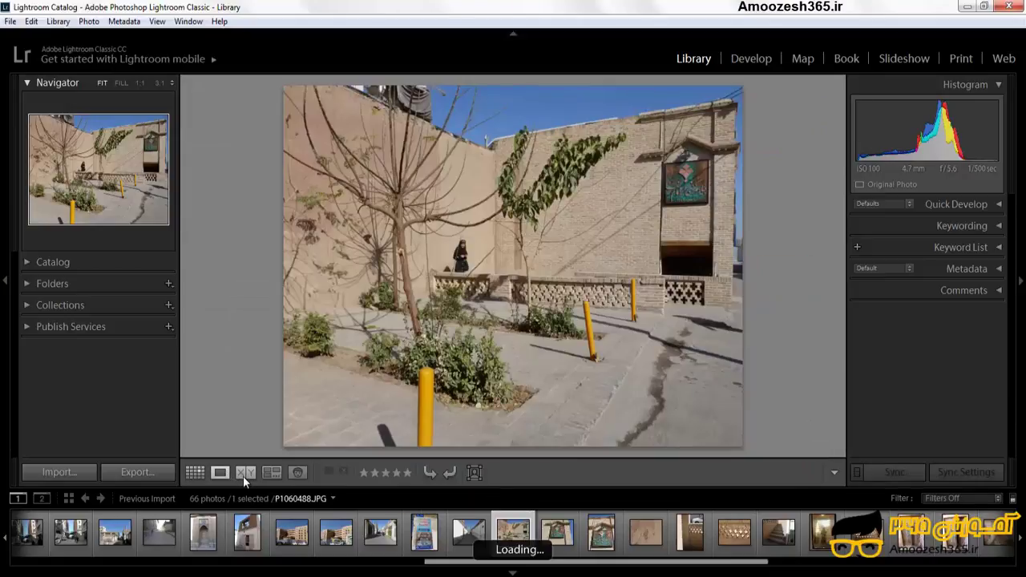
Open Compare view with P1060488.JPG as Select, browse the candidates up to P1060491.JPG and back to P1060487.JPG.
{"action": "left_click", "coordinate": [244, 473]}
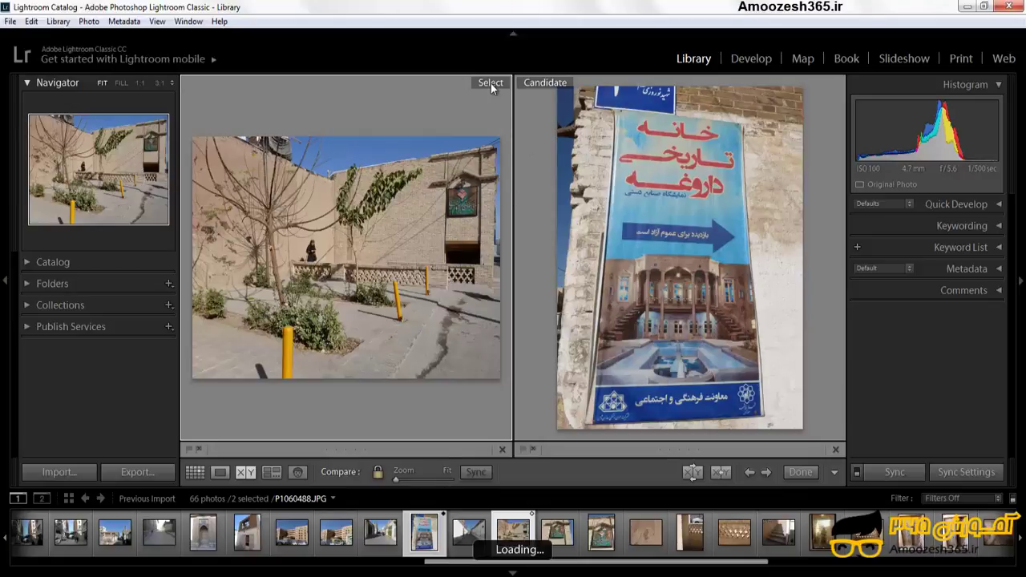
{"action": "left_click", "coordinate": [622, 222]}
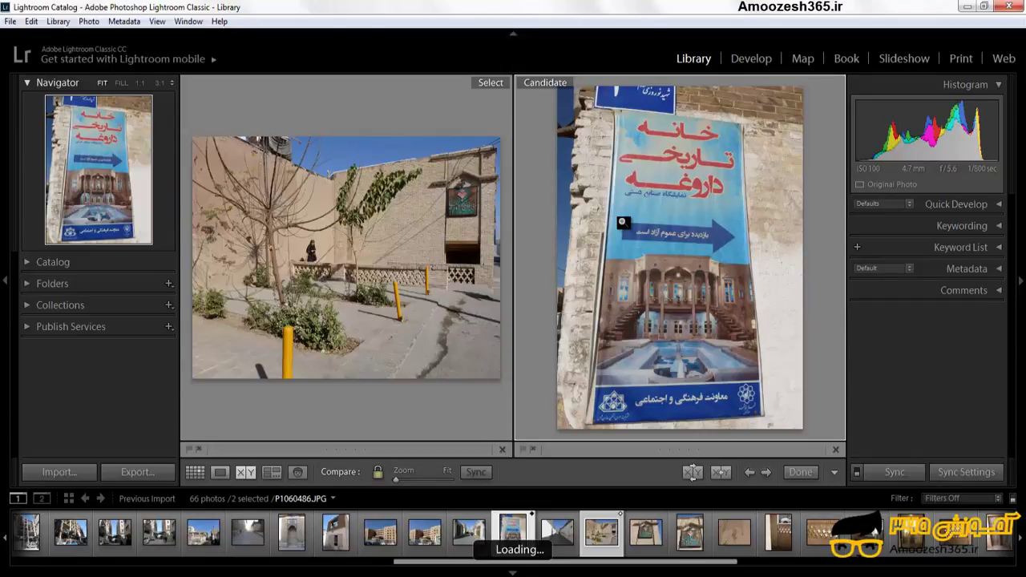
{"action": "key", "text": "Right"}
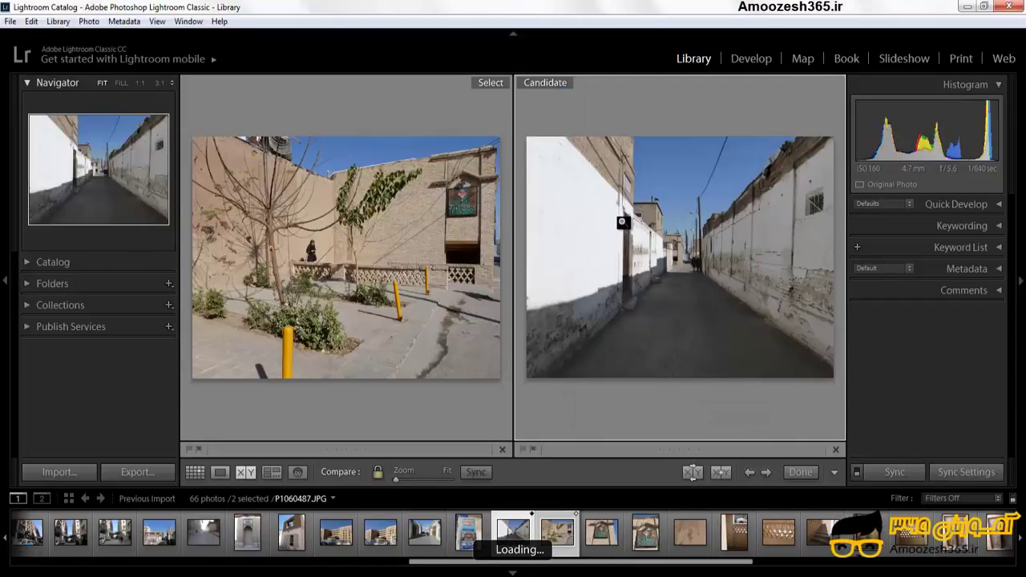
{"action": "key", "text": "Right"}
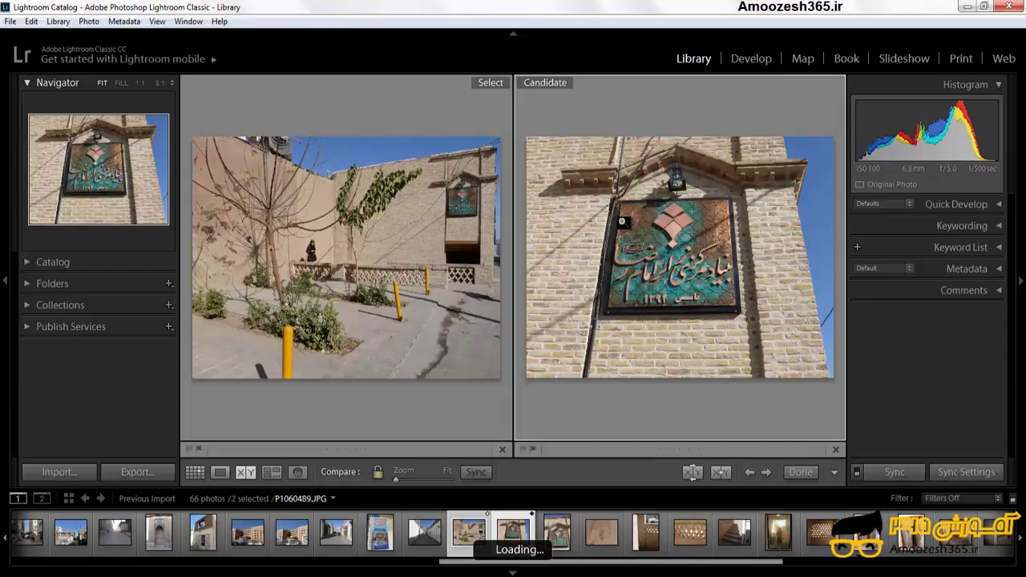
{"action": "key", "text": "Right"}
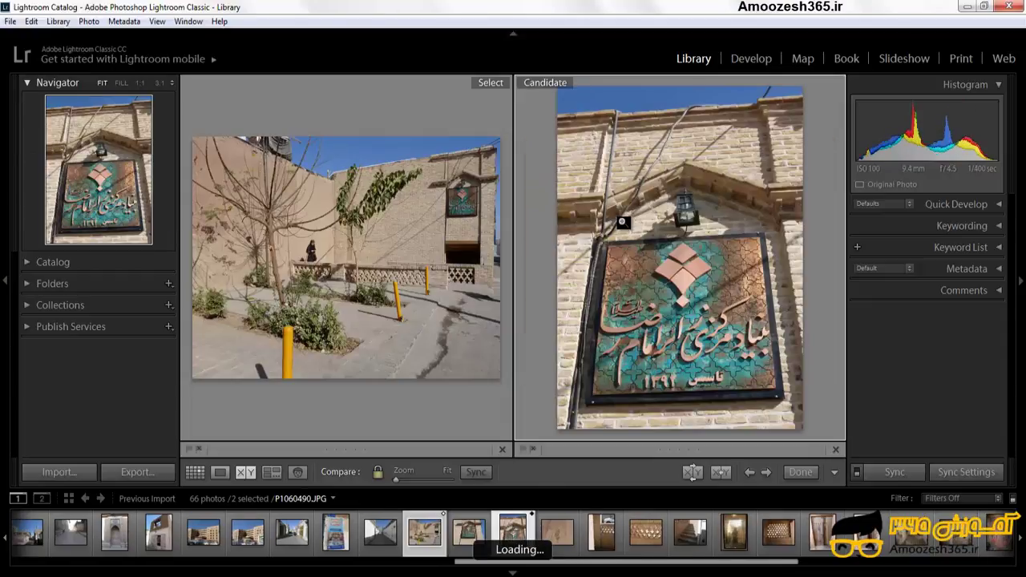
{"action": "key", "text": "Right"}
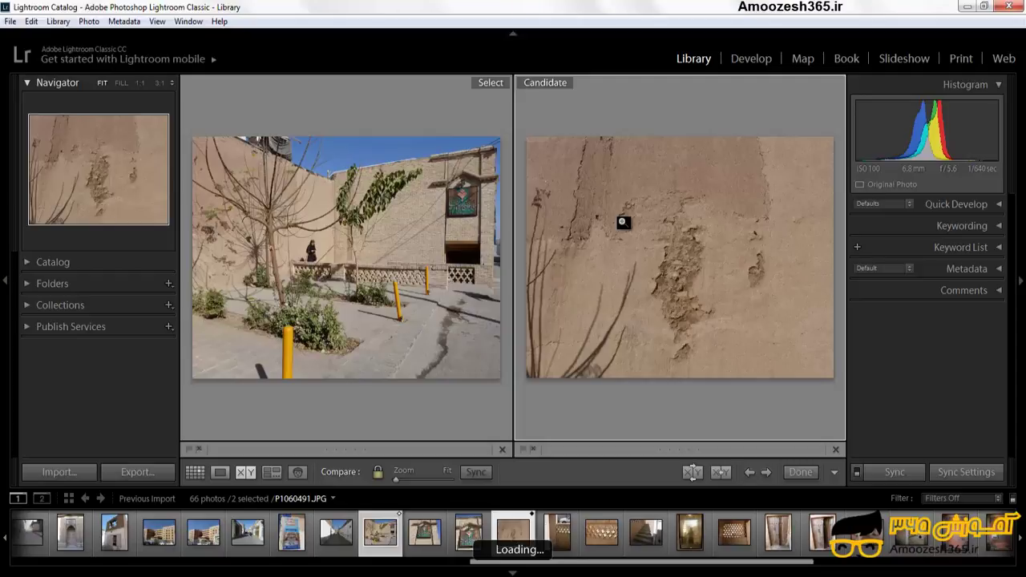
{"action": "key", "text": "Left"}
{"action": "key", "text": "Left"}
{"action": "key", "text": "Left"}
{"action": "key", "text": "Left"}
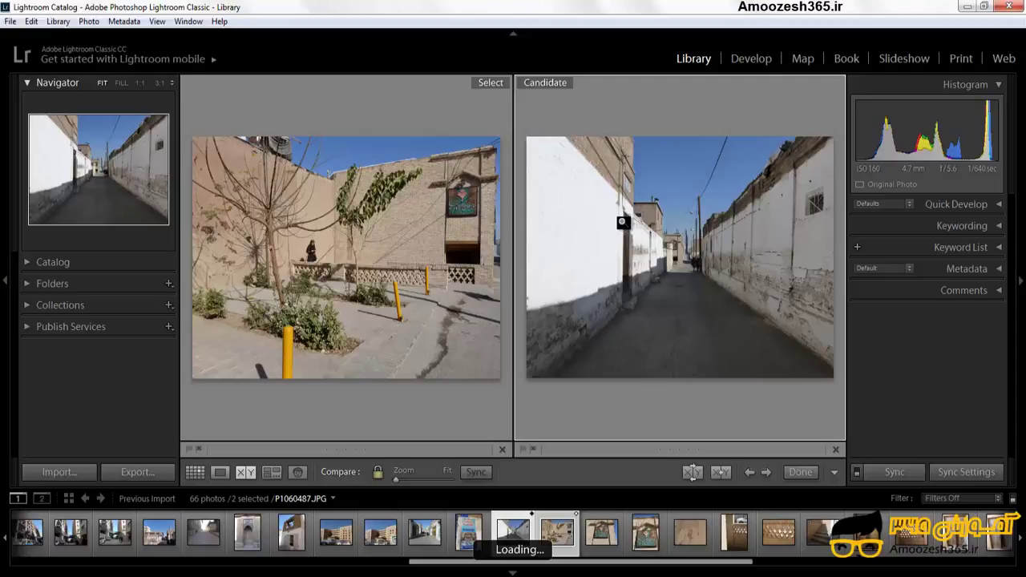
Swap the Select and Candidate photos back and forth, and make the alley photo P1060487.JPG the Select.
{"action": "left_click", "coordinate": [697, 475]}
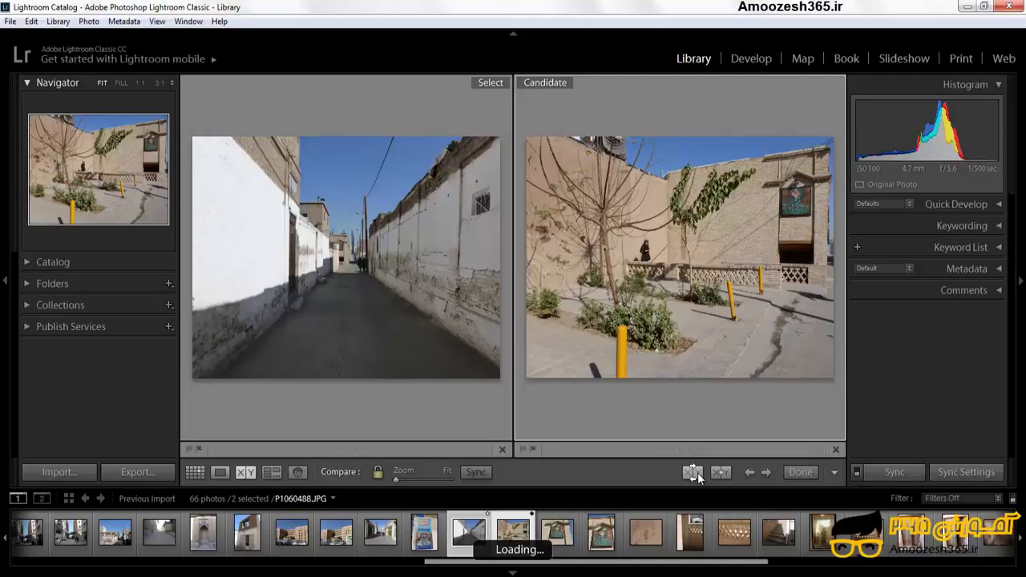
{"action": "left_click", "coordinate": [696, 472]}
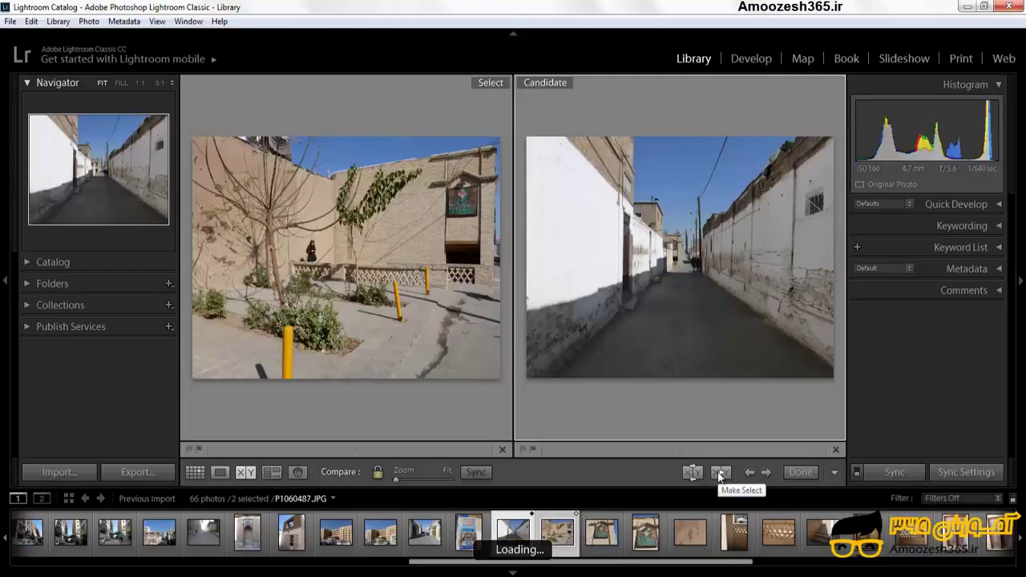
{"action": "left_click", "coordinate": [720, 473]}
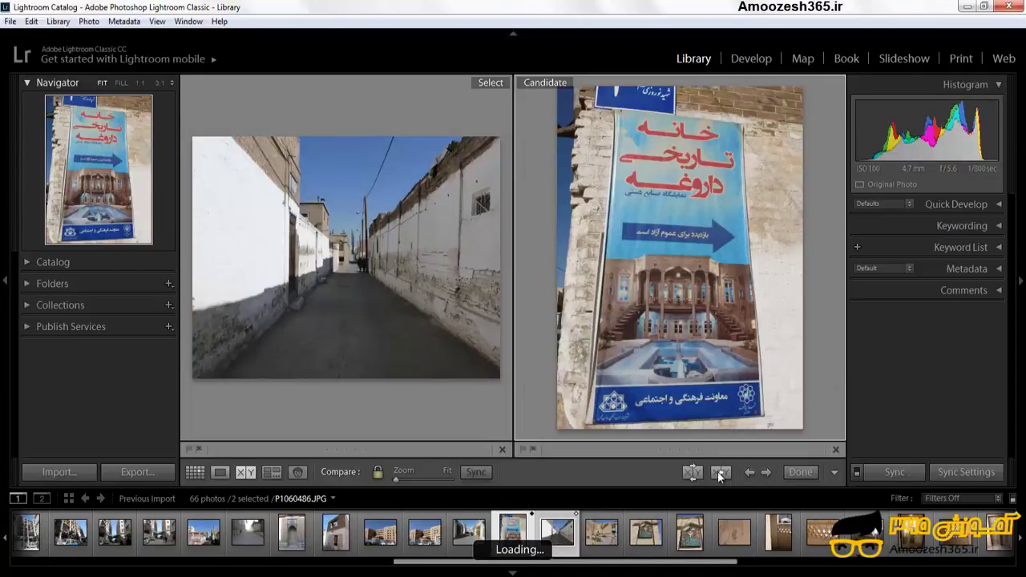
Browse the candidate photos forward to P1060491.JPG and back to the courtyard photo P1060488.JPG.
{"action": "left_click", "coordinate": [766, 472]}
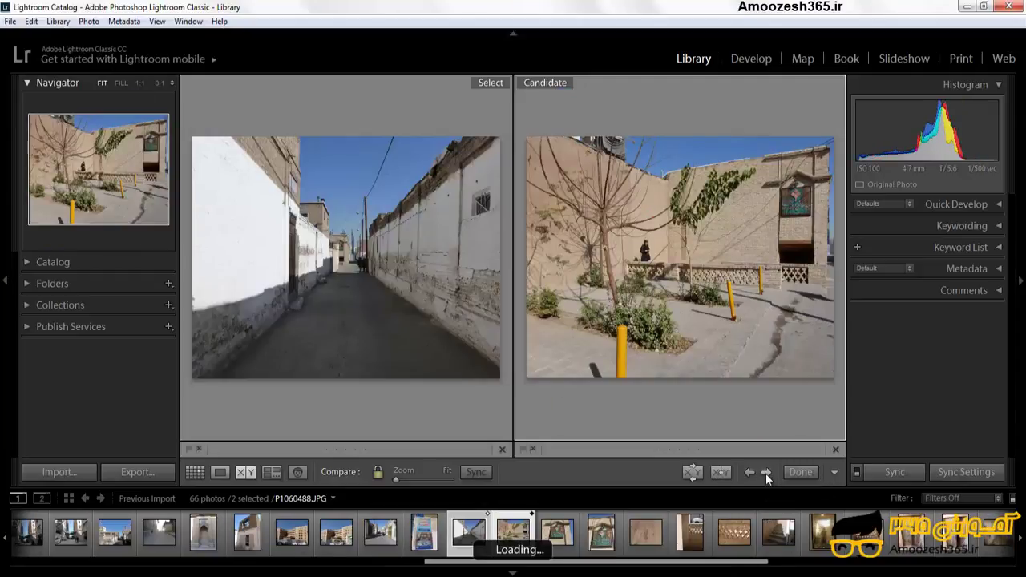
{"action": "left_click", "coordinate": [767, 473]}
{"action": "left_click", "coordinate": [765, 473]}
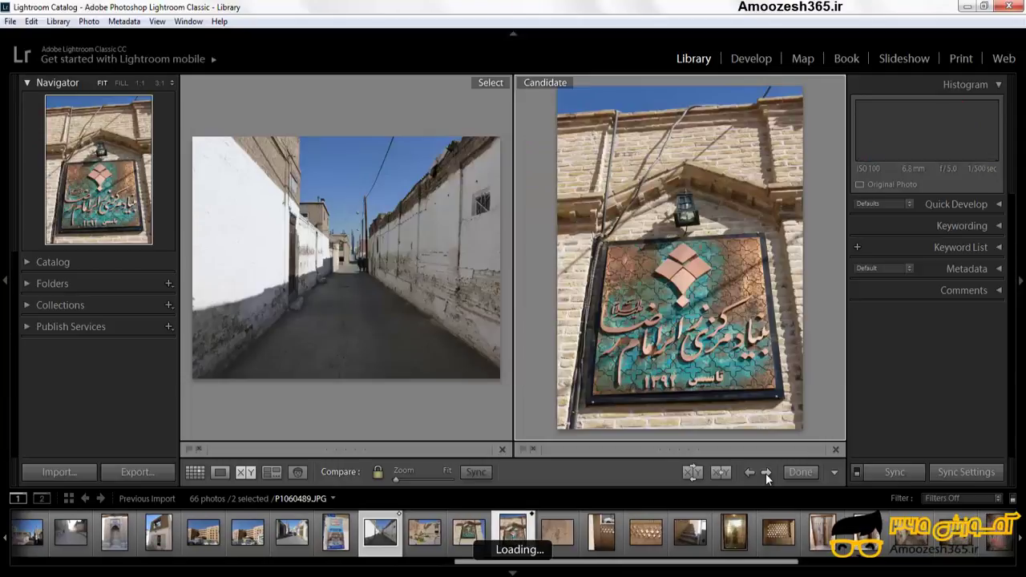
{"action": "left_click", "coordinate": [765, 473]}
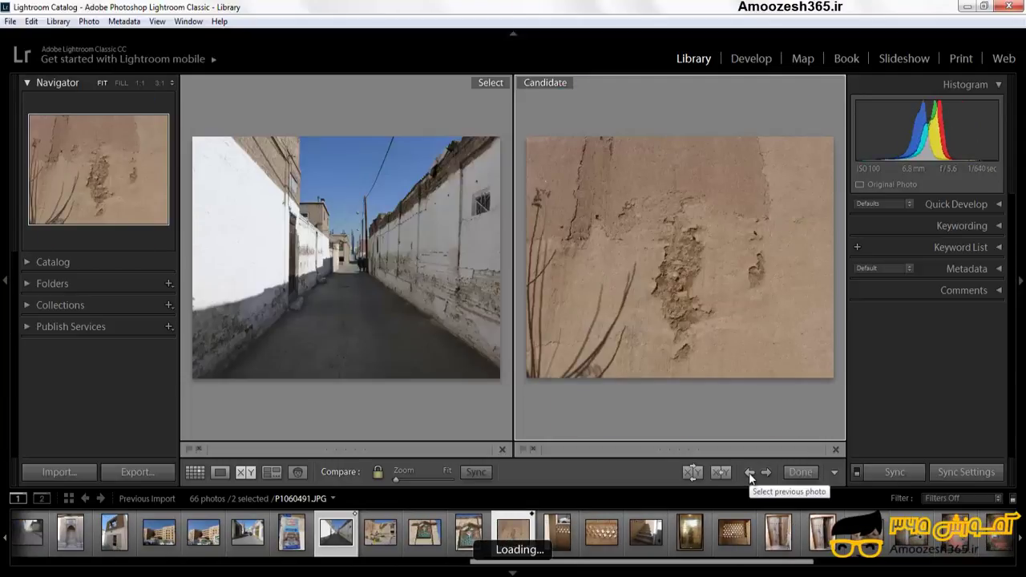
{"action": "left_click", "coordinate": [748, 473]}
{"action": "left_click", "coordinate": [748, 473]}
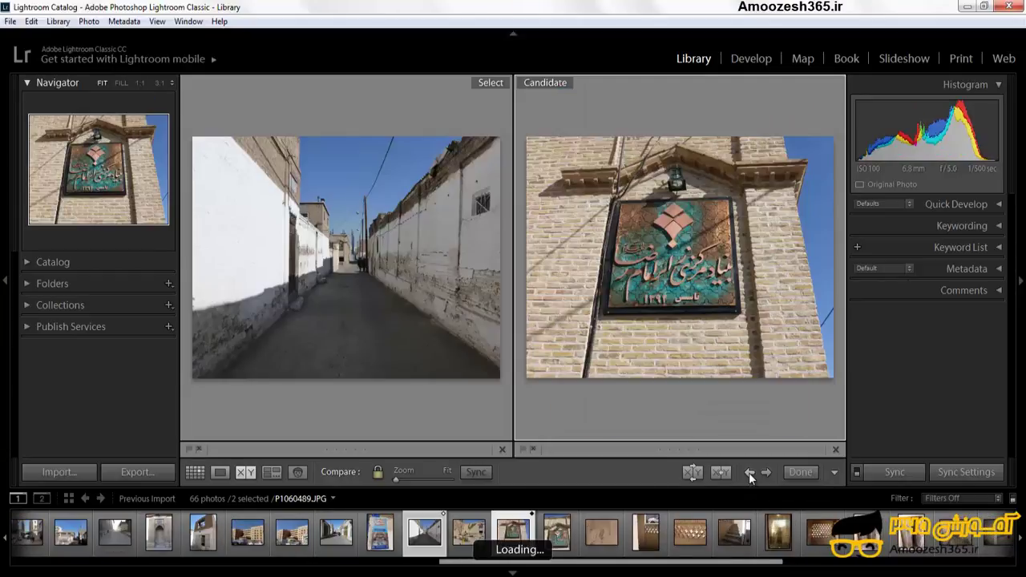
{"action": "left_click", "coordinate": [749, 473]}
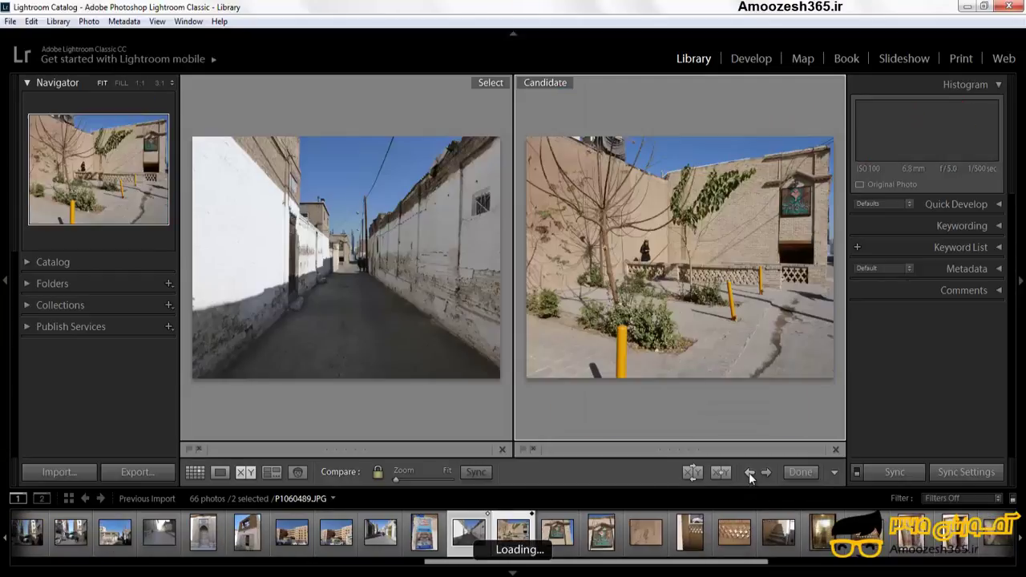
Show the two selected photos in Survey view and switch to People view.
{"action": "left_click", "coordinate": [273, 473]}
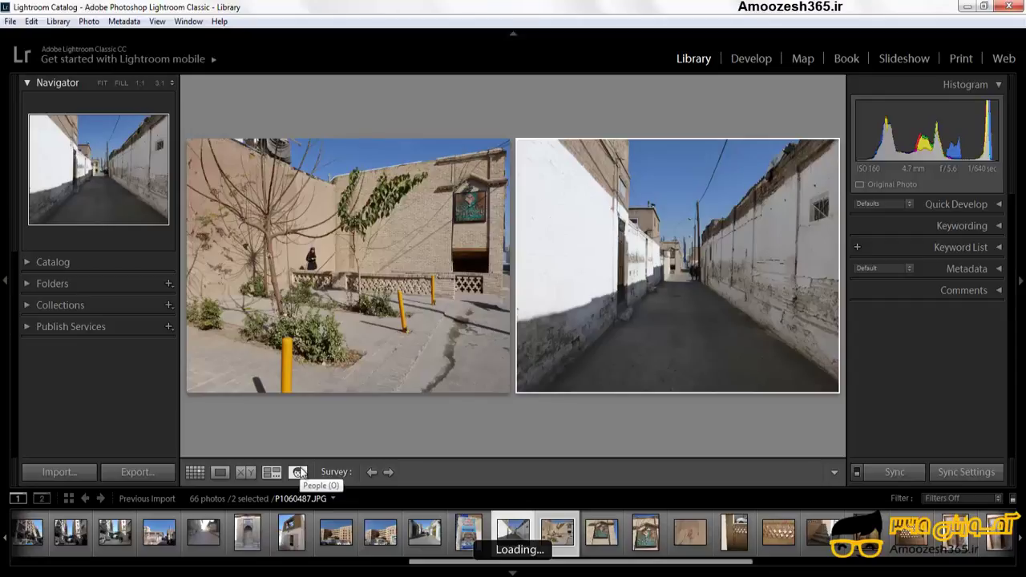
{"action": "left_click", "coordinate": [300, 473]}
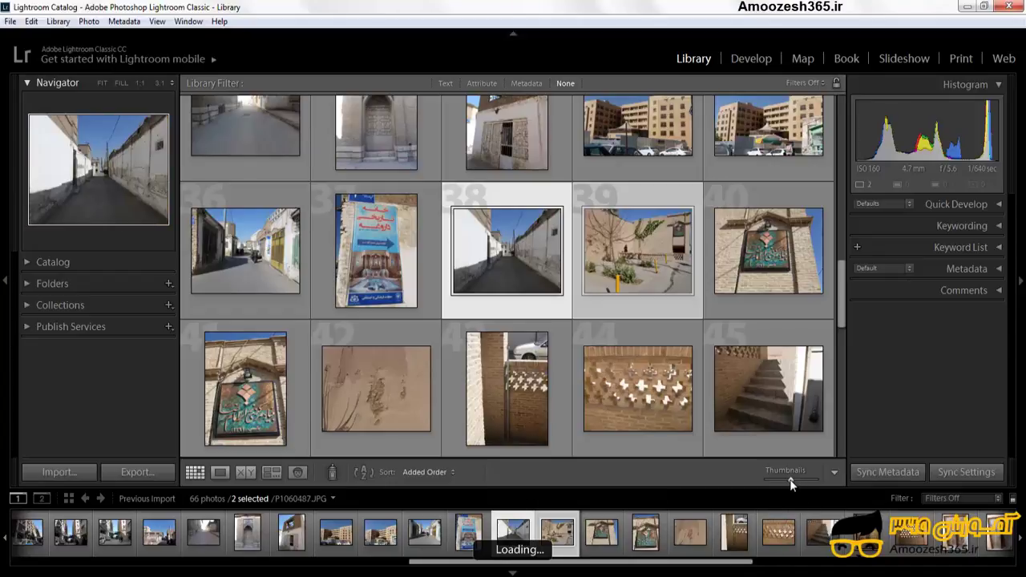
Adjust the thumbnail size of the photos in Grid view.
{"action": "mouse_move", "coordinate": [787, 479]}
{"action": "left_mouse_down"}
{"action": "mouse_move", "coordinate": [772, 483]}
{"action": "mouse_move", "coordinate": [788, 479]}
{"action": "left_mouse_up"}
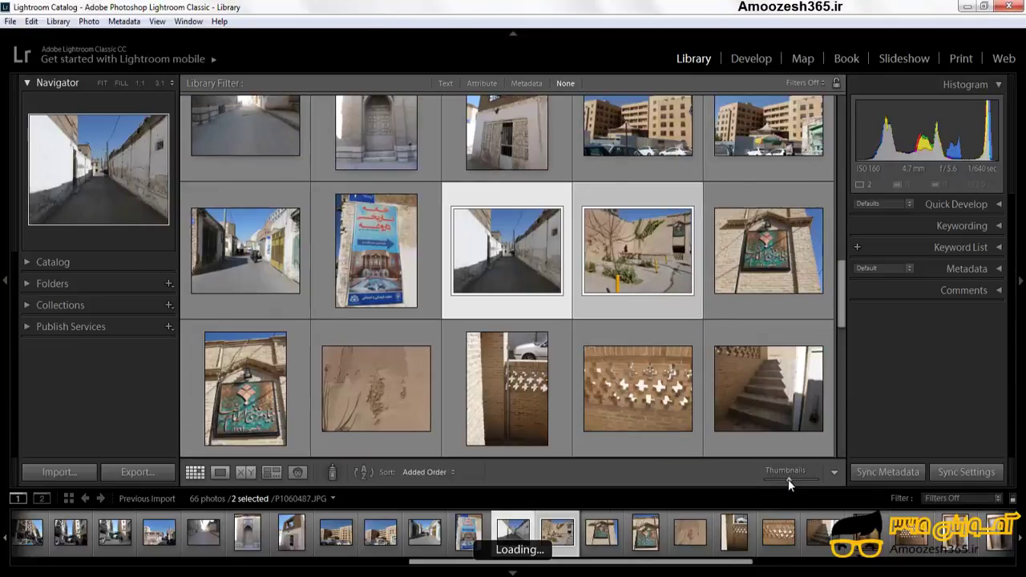